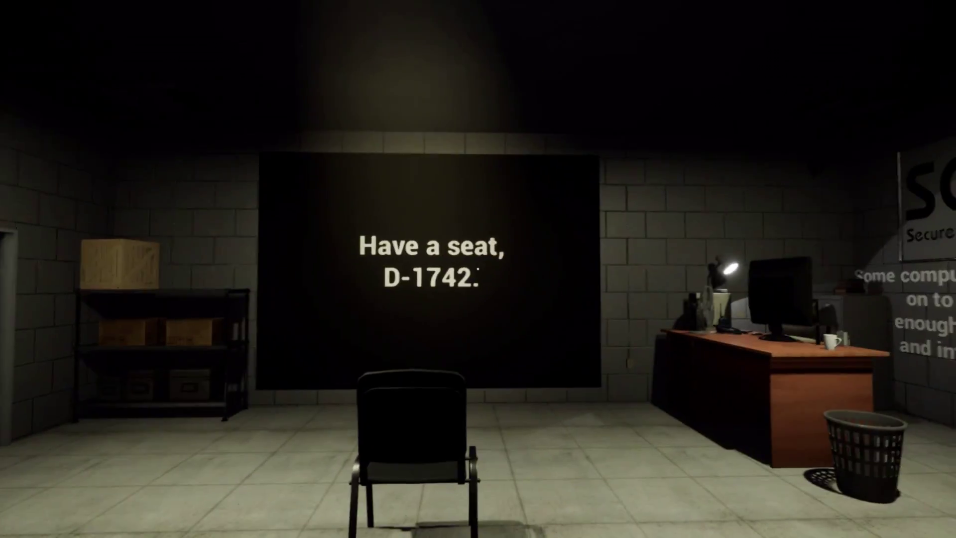
{"action": "key", "text": "w"}
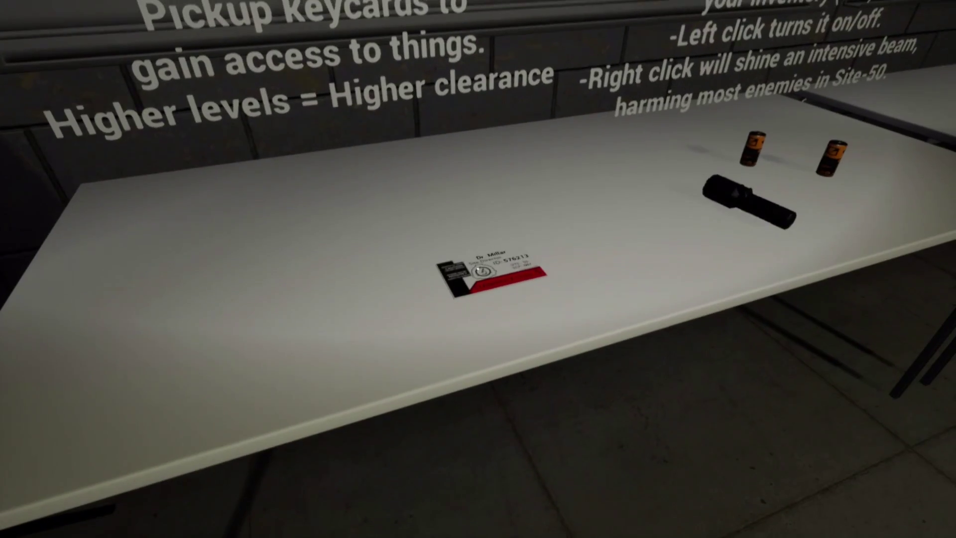
{"action": "key", "text": "Tab"}
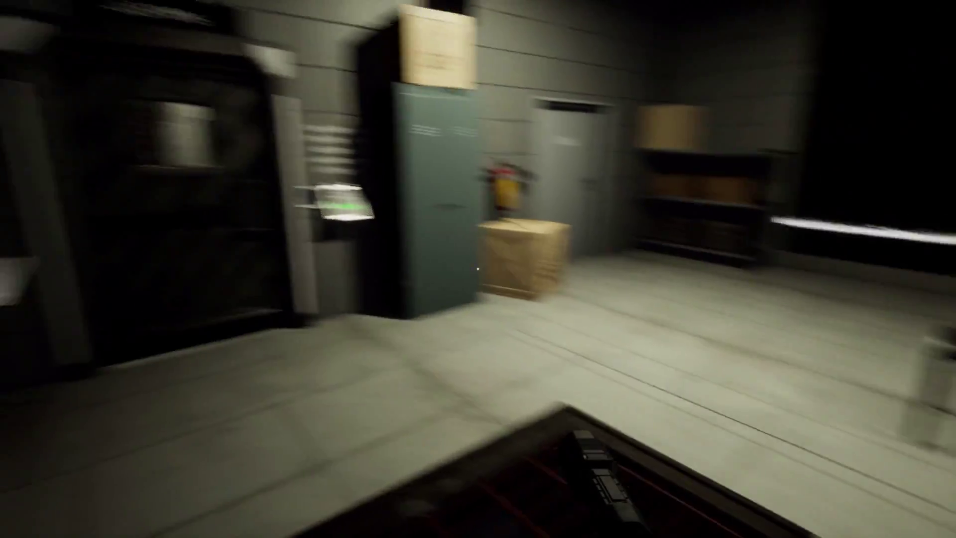
{"action": "left_click", "coordinate": [478, 270]}
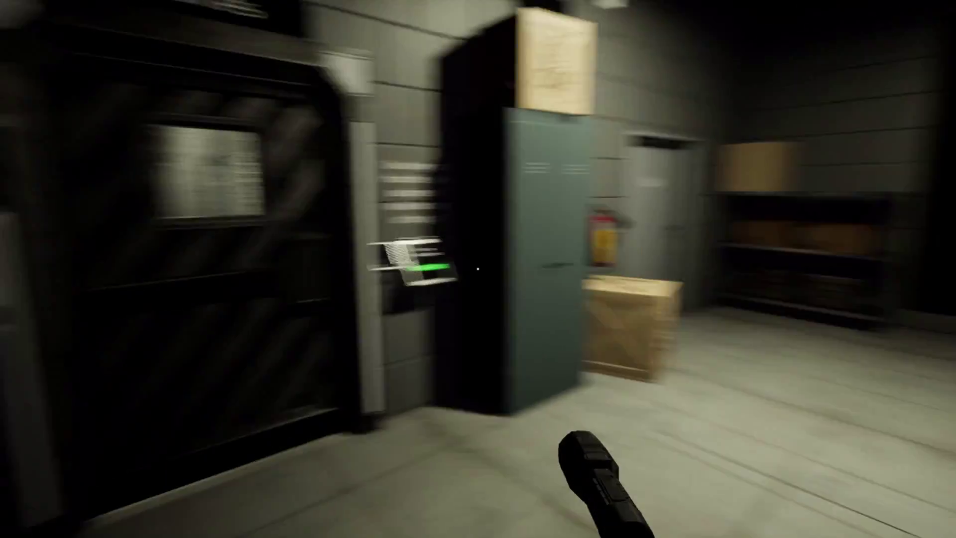
{"action": "key", "text": "w"}
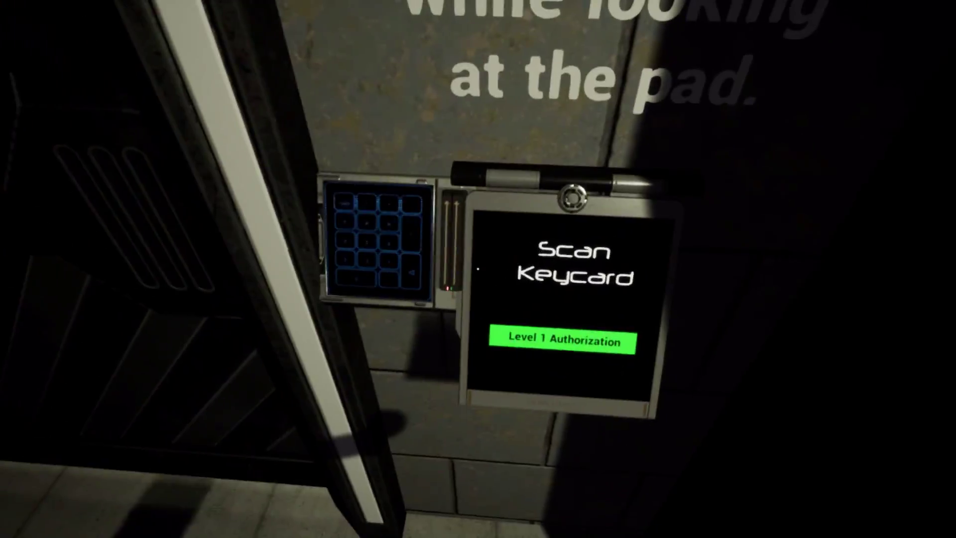
{"action": "key", "text": "w"}
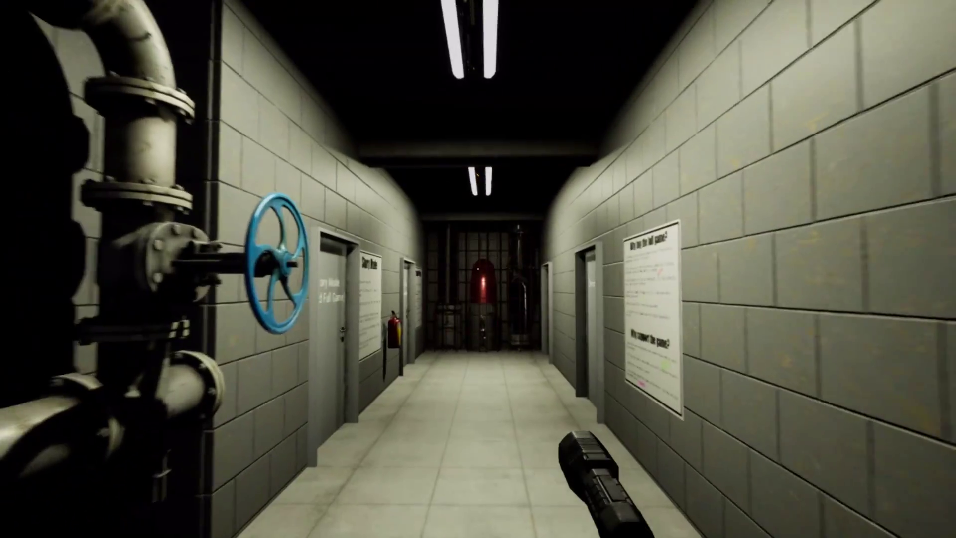
{"action": "key", "text": "w"}
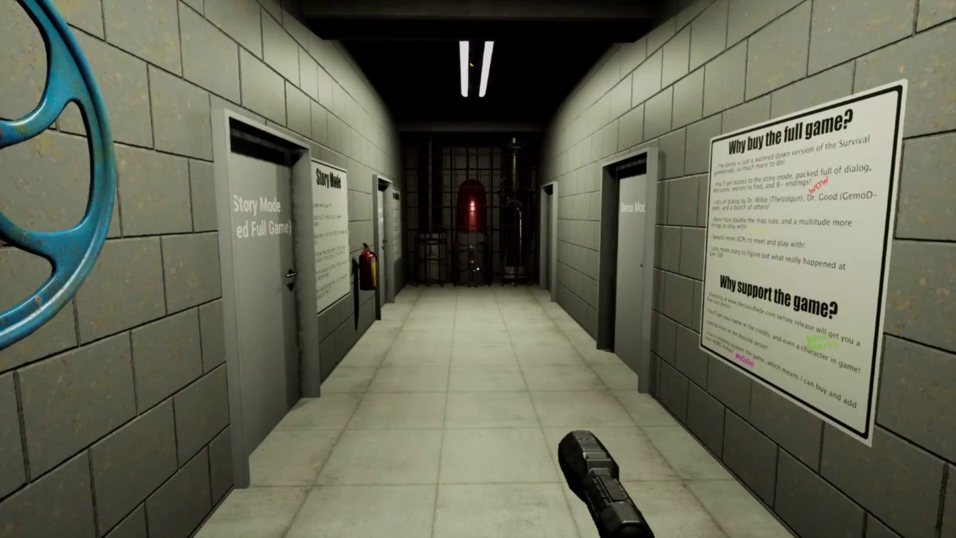
{"action": "key", "text": "w"}
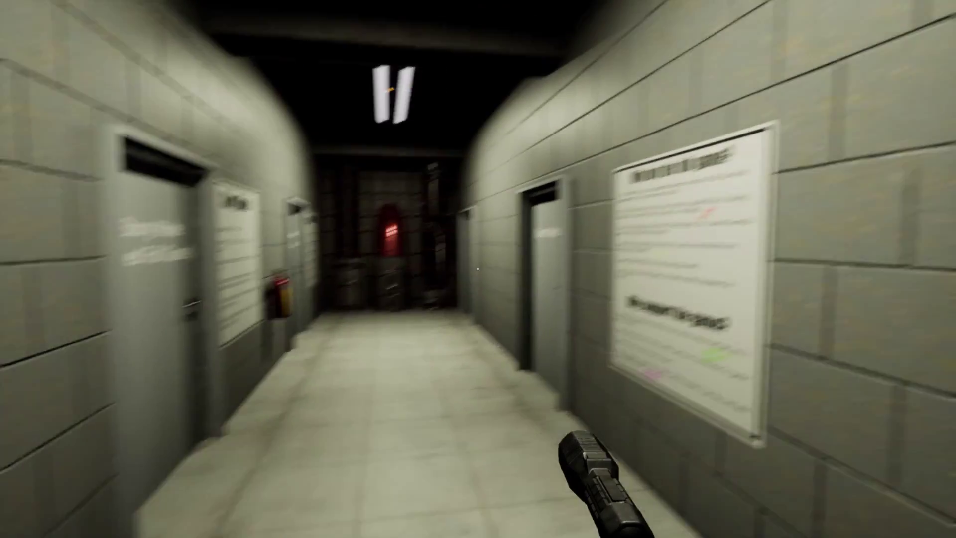
{"action": "key", "text": "w"}
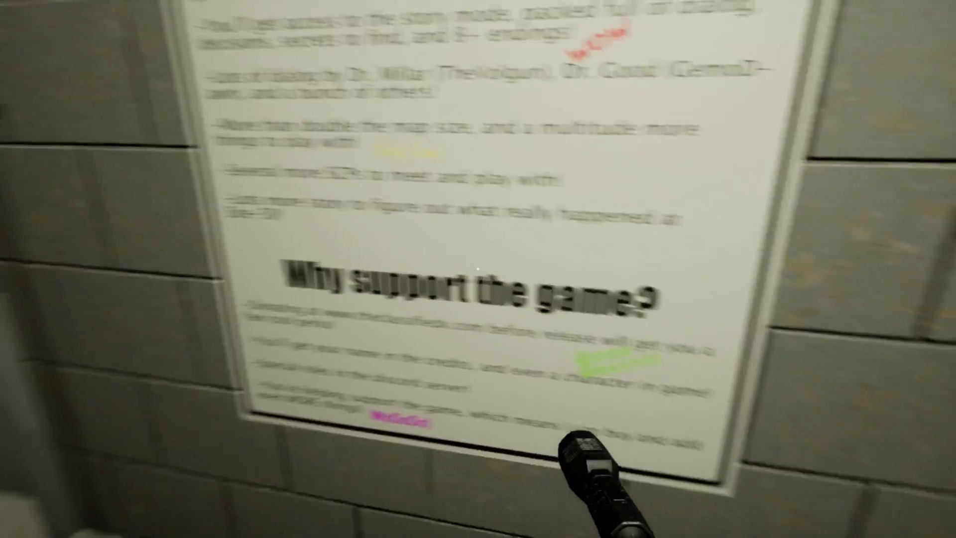
{"action": "key", "text": "s"}
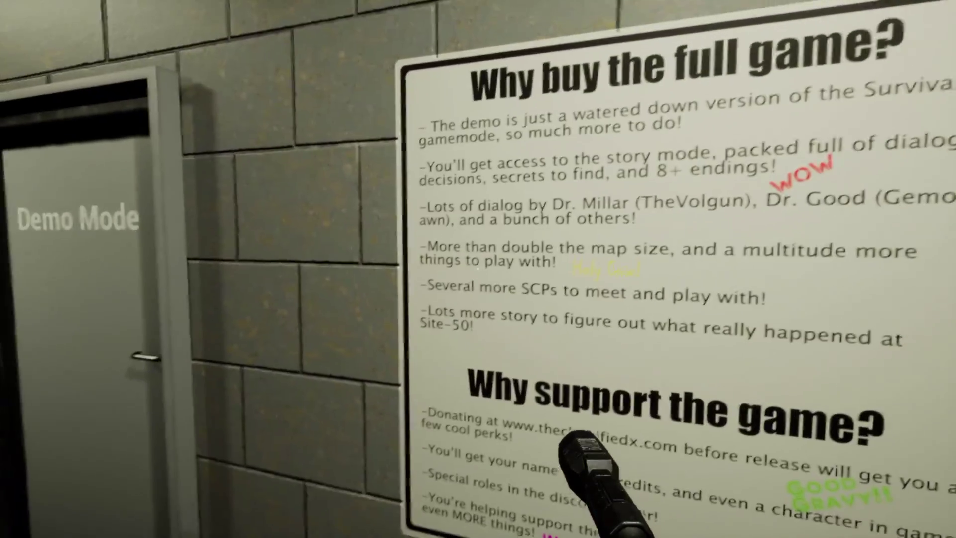
{"action": "key", "text": "w"}
{"action": "key", "text": "s"}
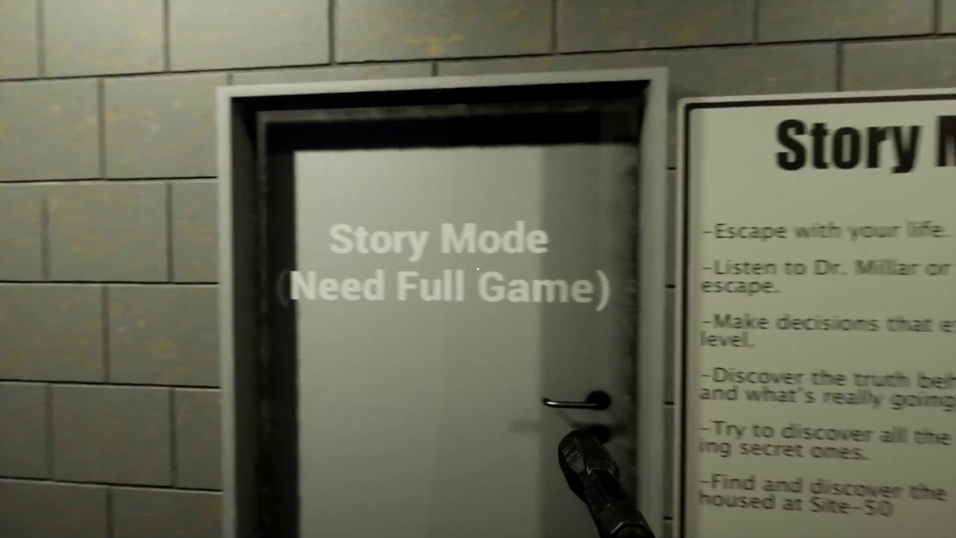
{"action": "key", "text": "d"}
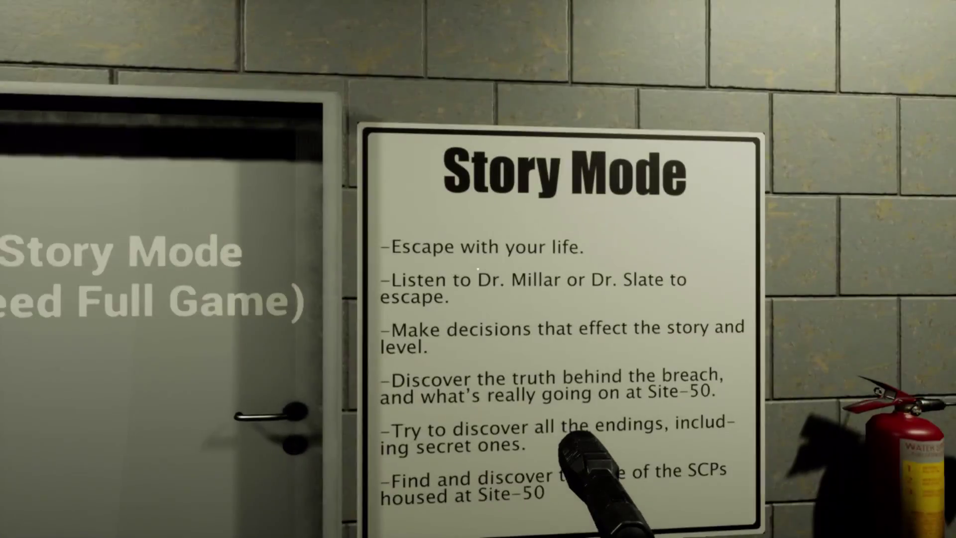
{"action": "key", "text": "d"}
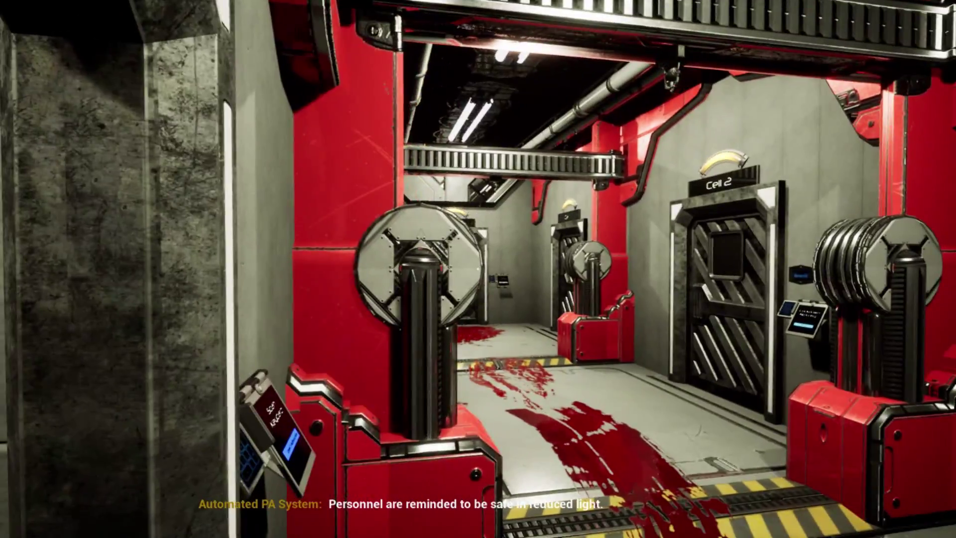
{"action": "key", "text": "w"}
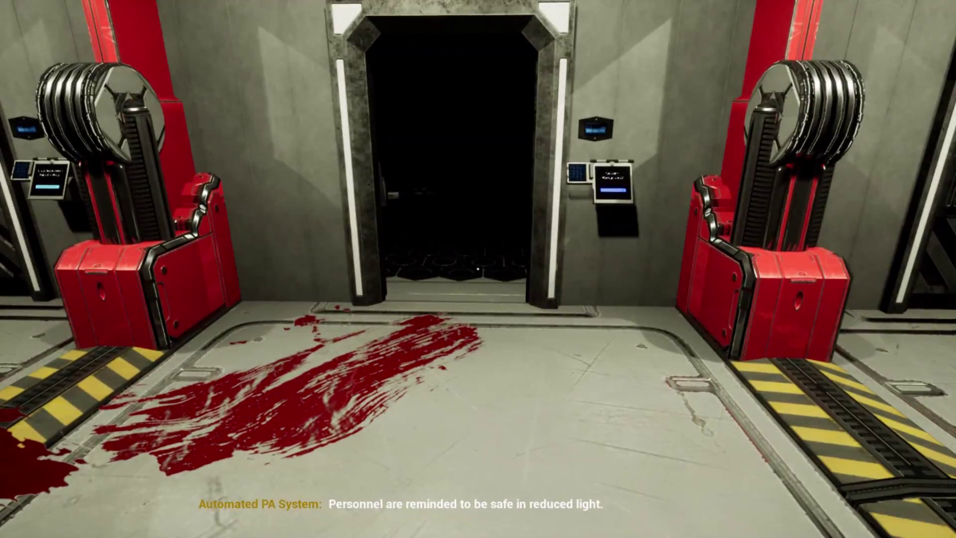
{"action": "key", "text": "w"}
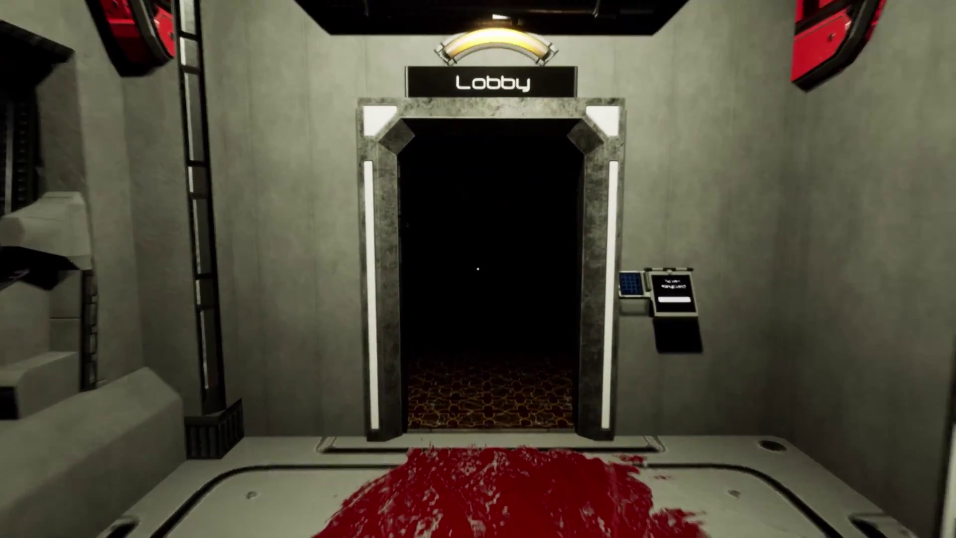
{"action": "key", "text": "w"}
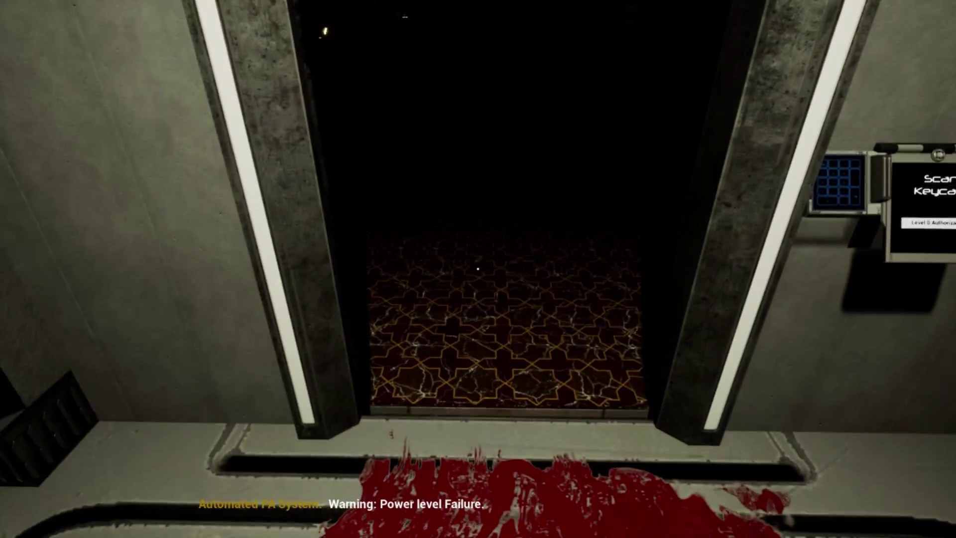
{"action": "key", "text": "w"}
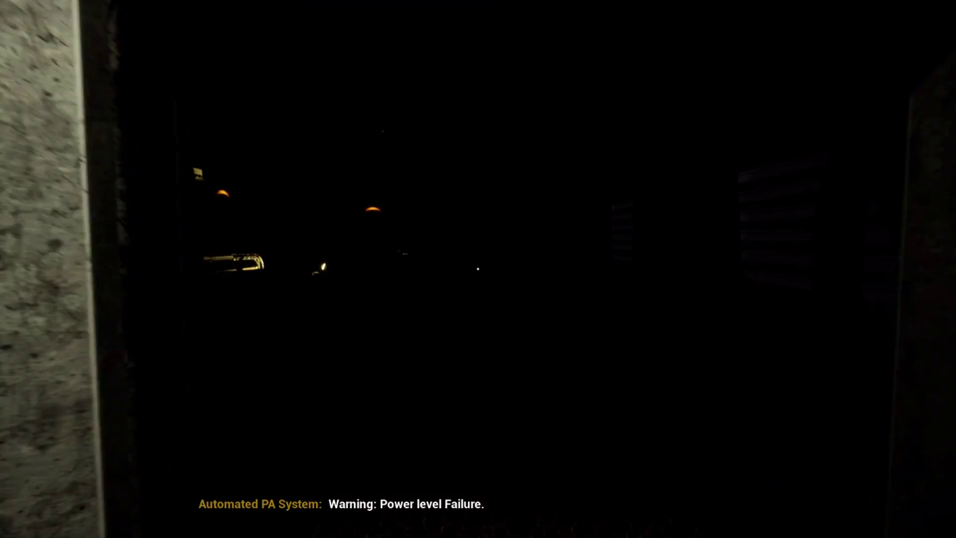
{"action": "key", "text": "w"}
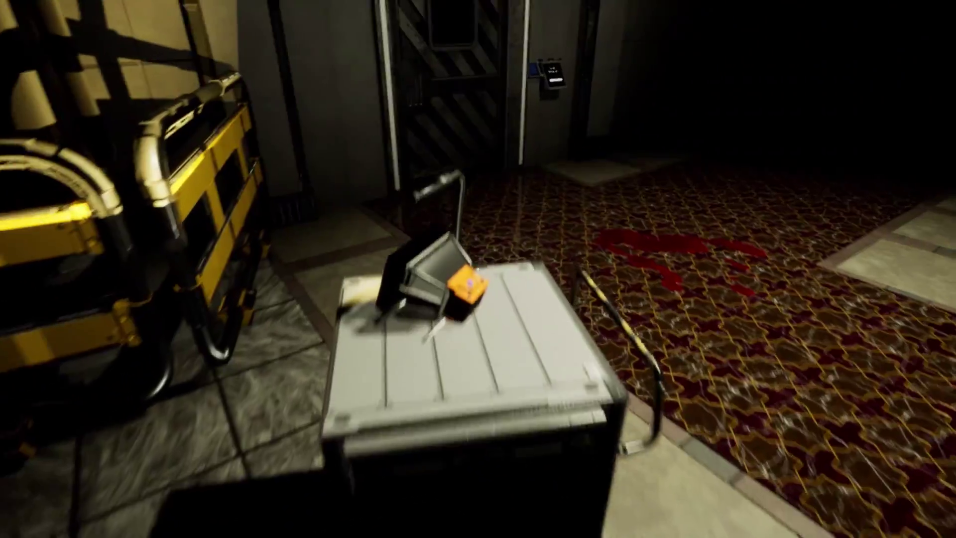
{"action": "key", "text": "a"}
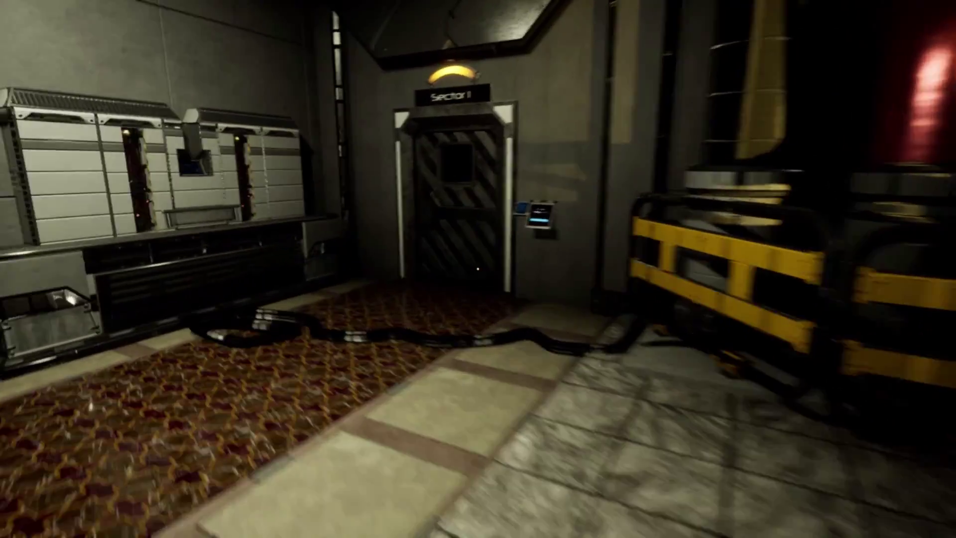
{"action": "key", "text": "w"}
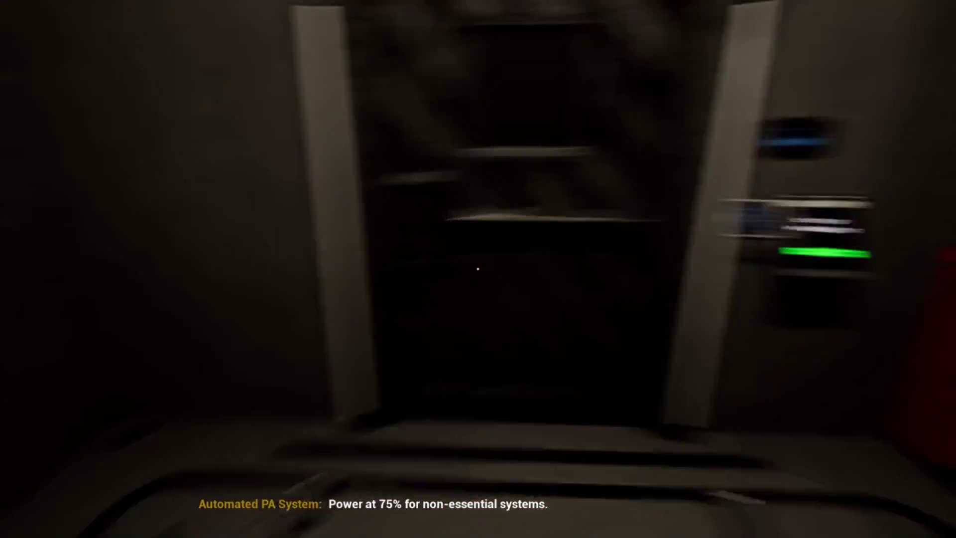
{"action": "key", "text": "w"}
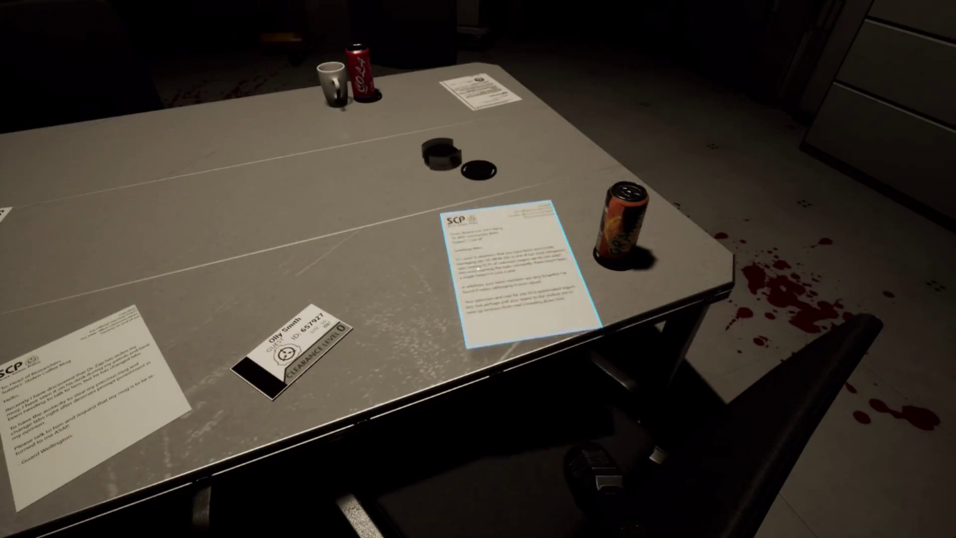
{"action": "left_click", "coordinate": [478, 269]}
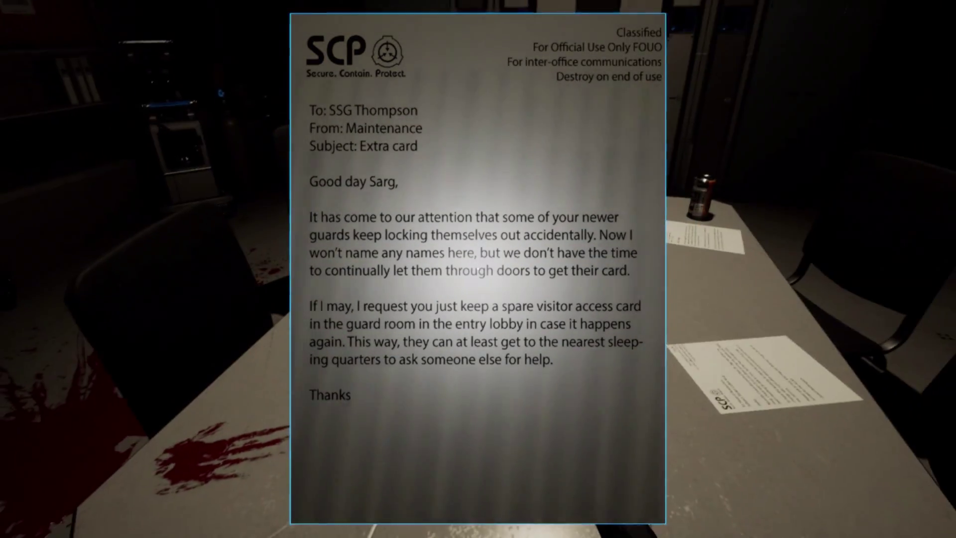
{"action": "key", "text": "e"}
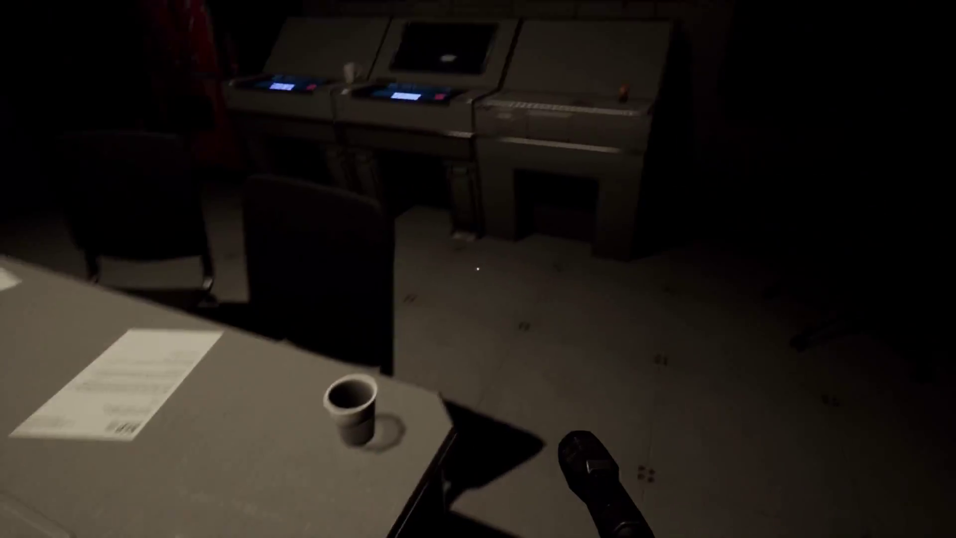
{"action": "key", "text": "e"}
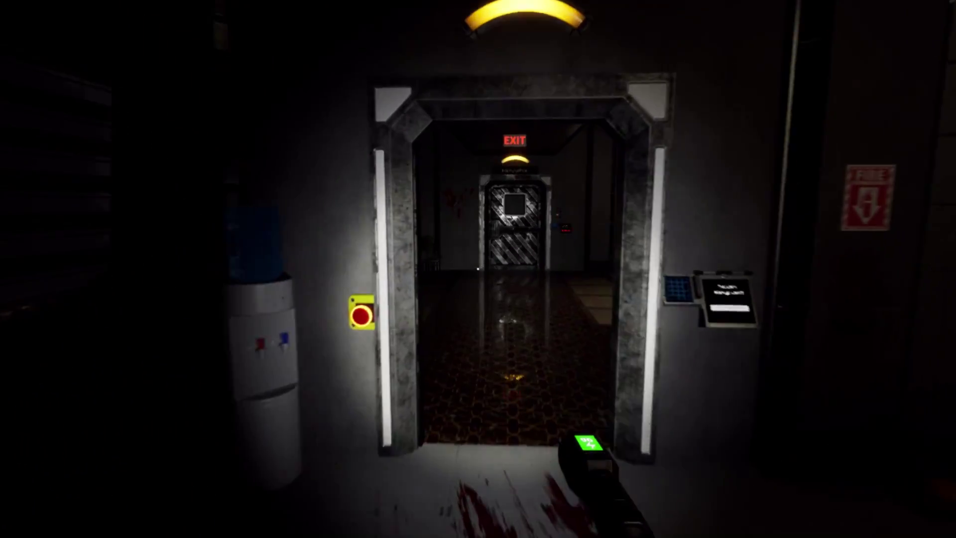
{"action": "key", "text": "w"}
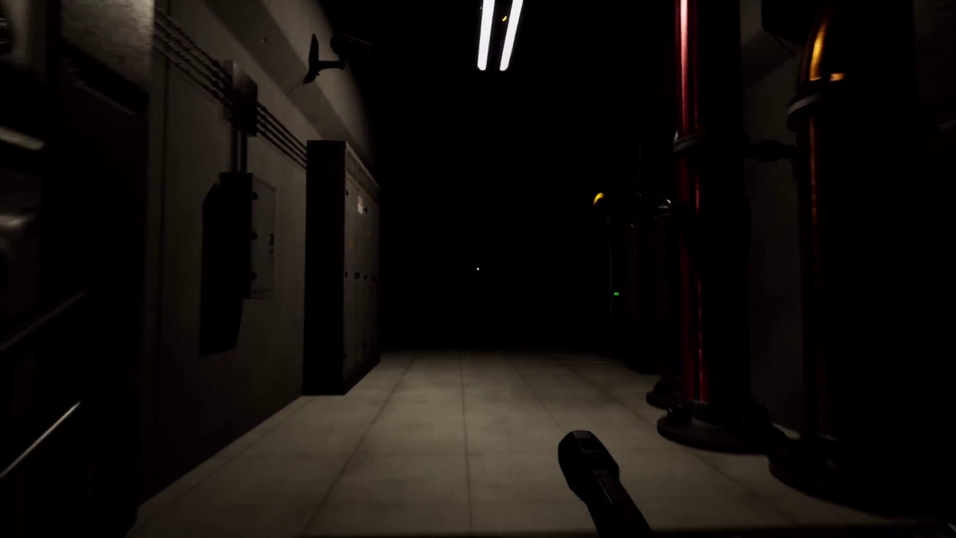
{"action": "key", "text": "w"}
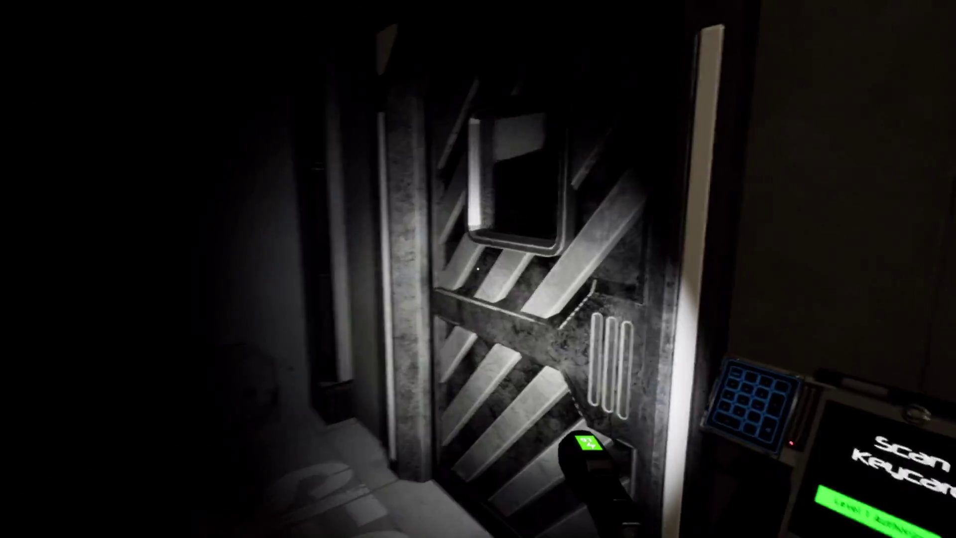
{"action": "left_click_drag", "start_coordinate": [478, 269], "coordinate": [299, 269]}
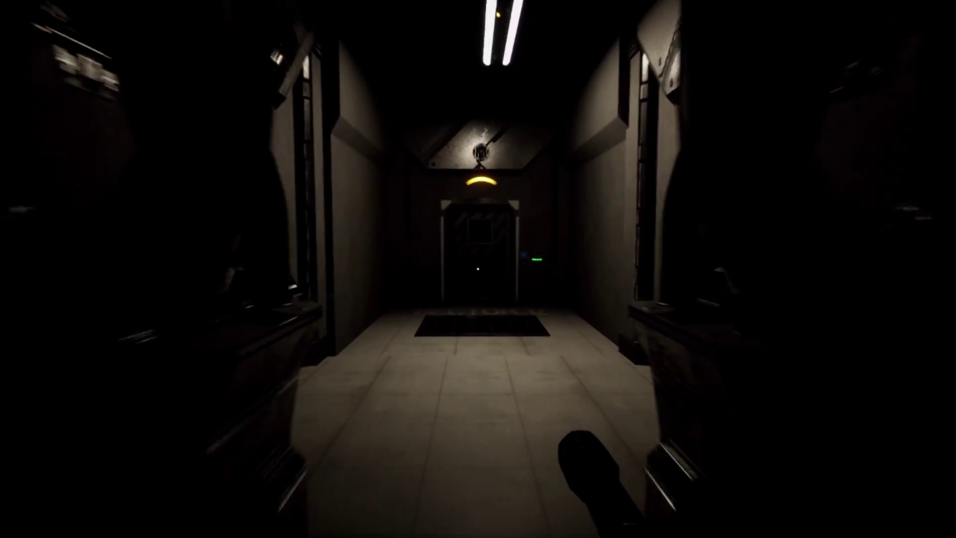
{"action": "key", "text": "w"}
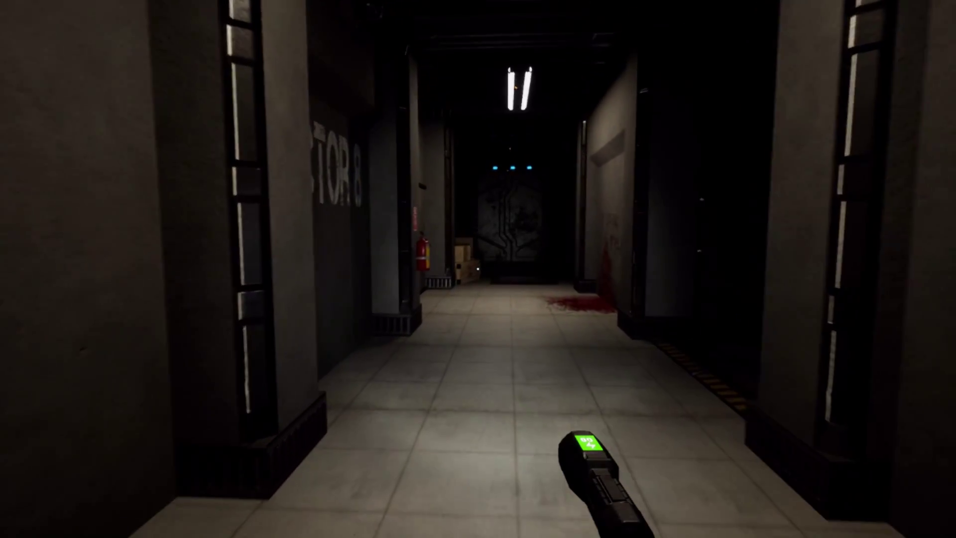
{"action": "key", "text": "w"}
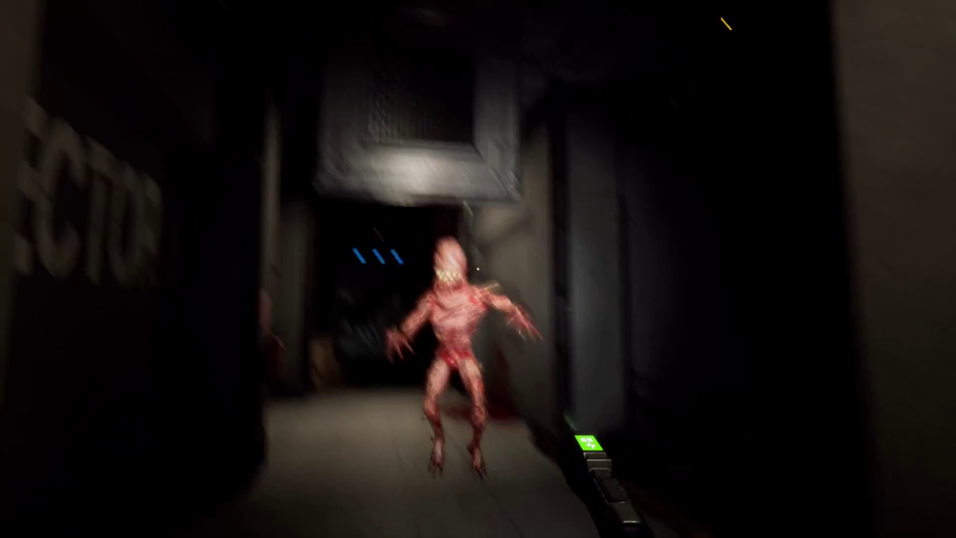
{"action": "key", "text": "w"}
{"action": "key", "text": "s"}
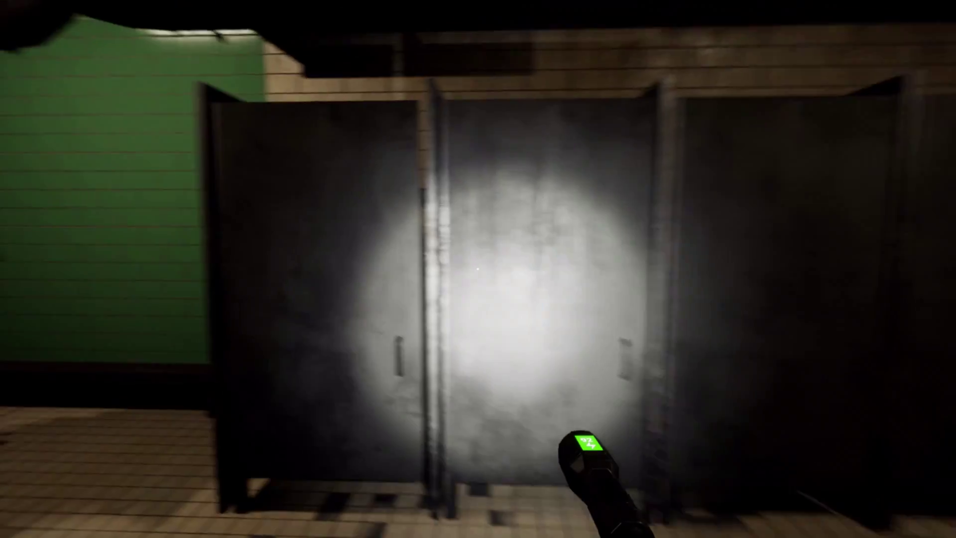
{"action": "left_click", "coordinate": [478, 269]}
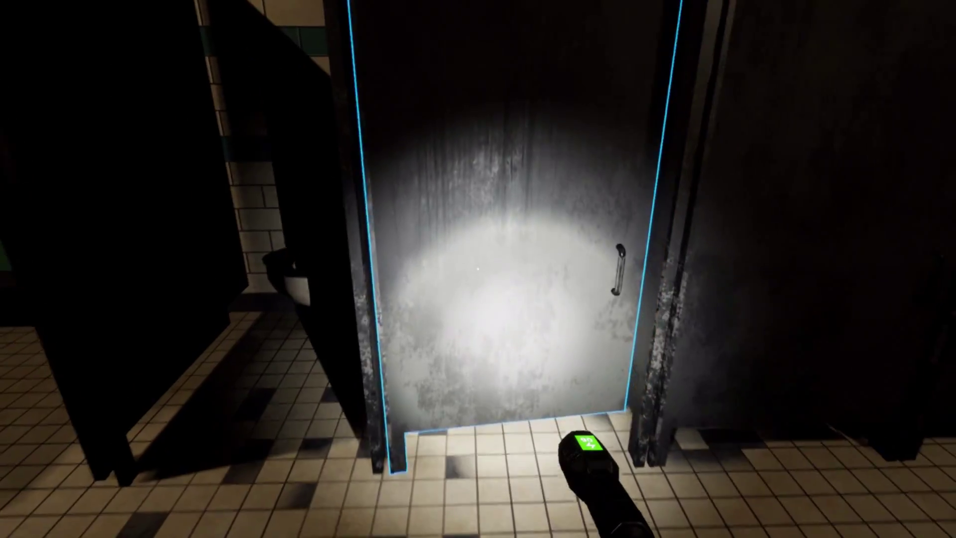
{"action": "left_click", "coordinate": [478, 270]}
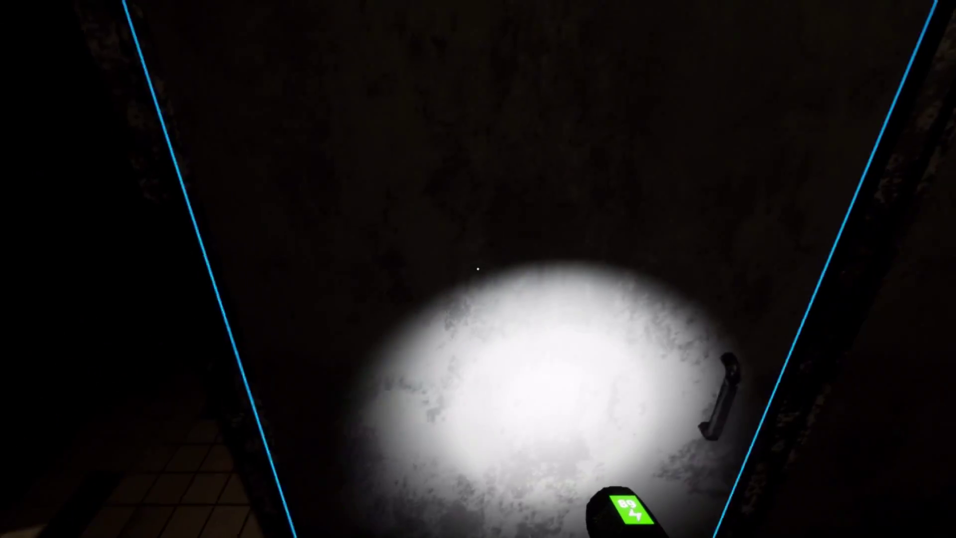
{"action": "left_click", "coordinate": [478, 270]}
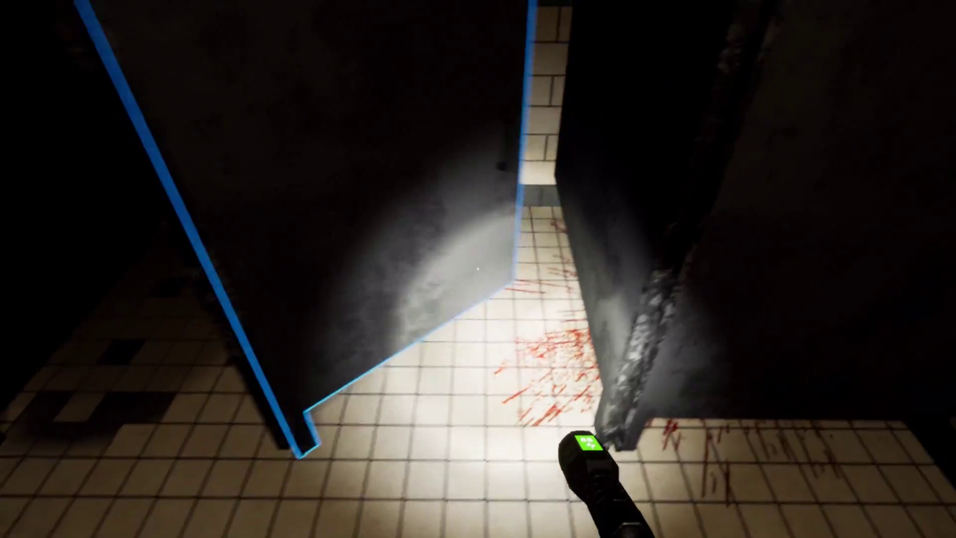
{"action": "key", "text": "w"}
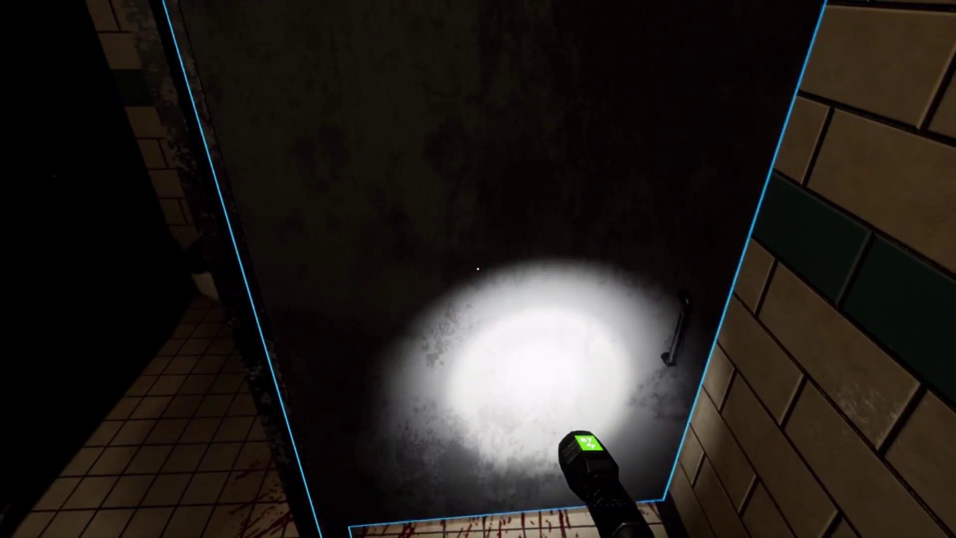
{"action": "left_click", "coordinate": [478, 269]}
{"action": "key", "text": "w"}
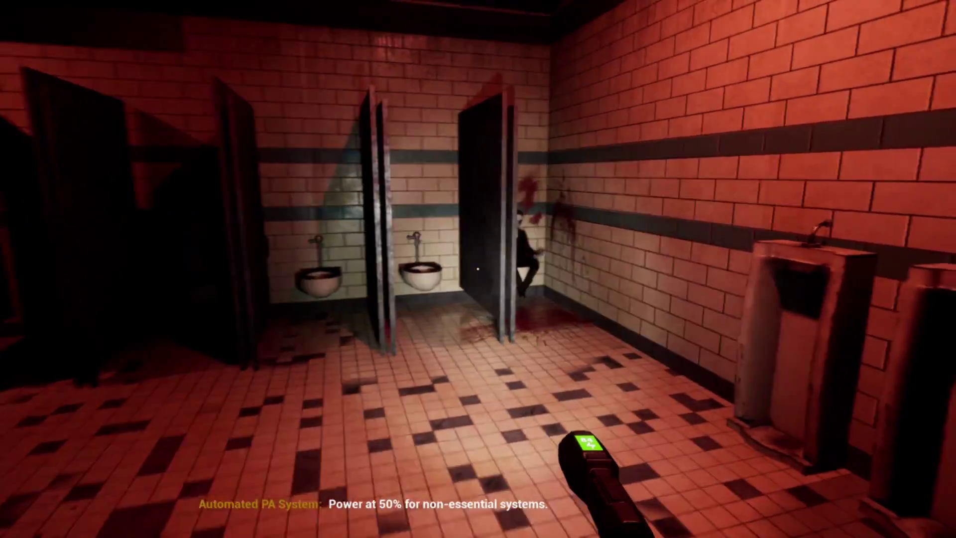
{"action": "key", "text": "w"}
{"action": "key", "text": "w"}
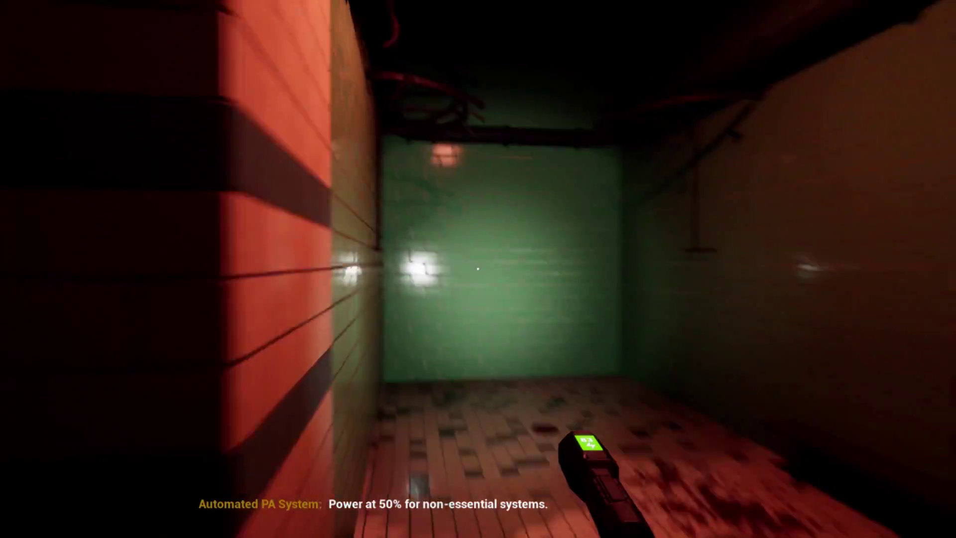
{"action": "key", "text": "w"}
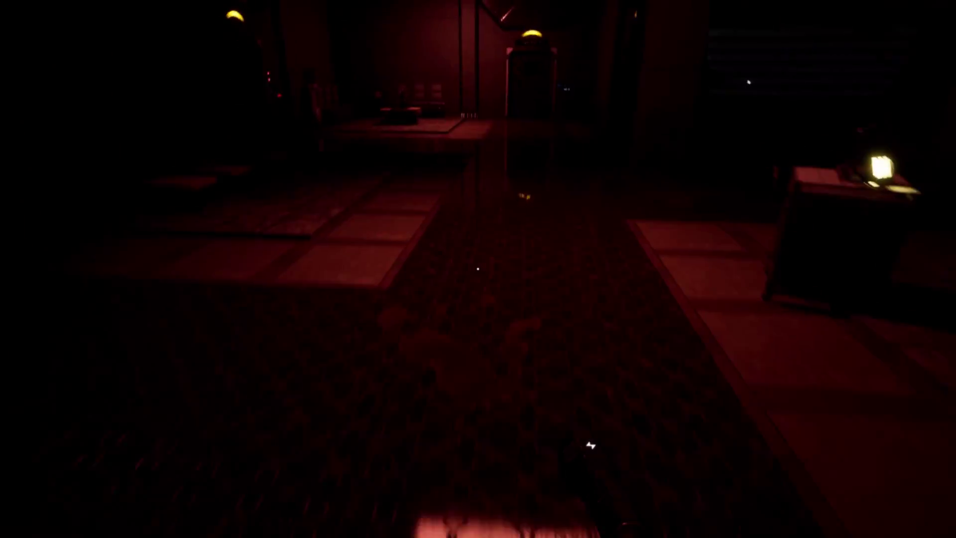
{"action": "key", "text": "w"}
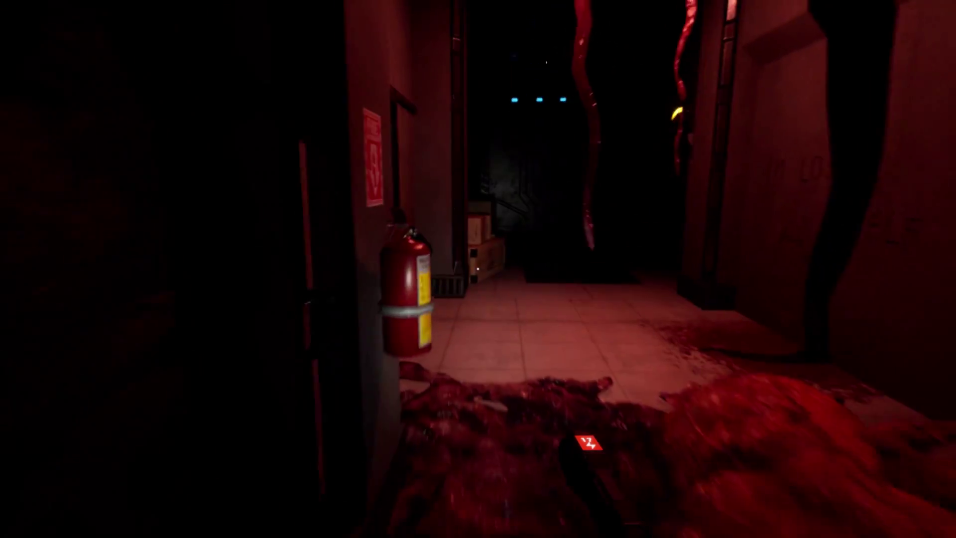
{"action": "key", "text": "Tab"}
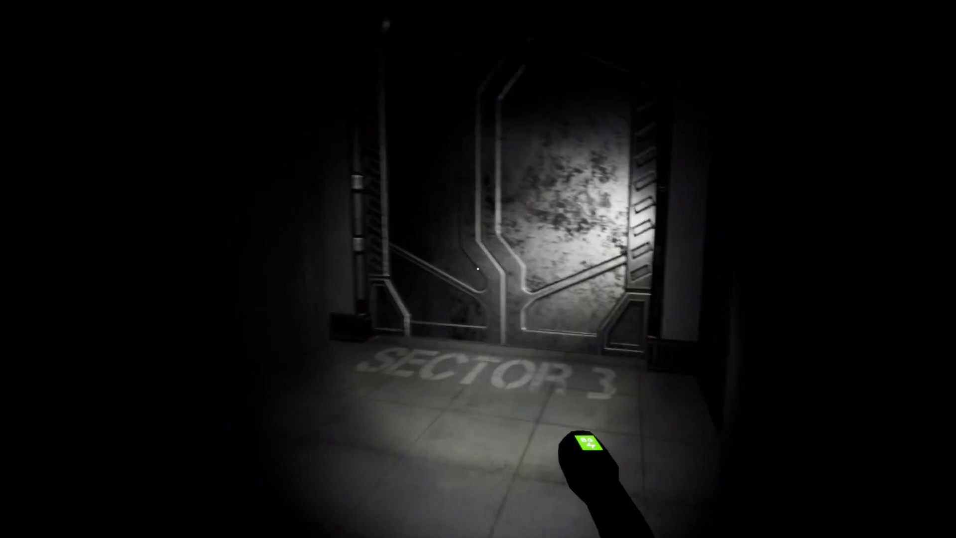
{"action": "key", "text": "w"}
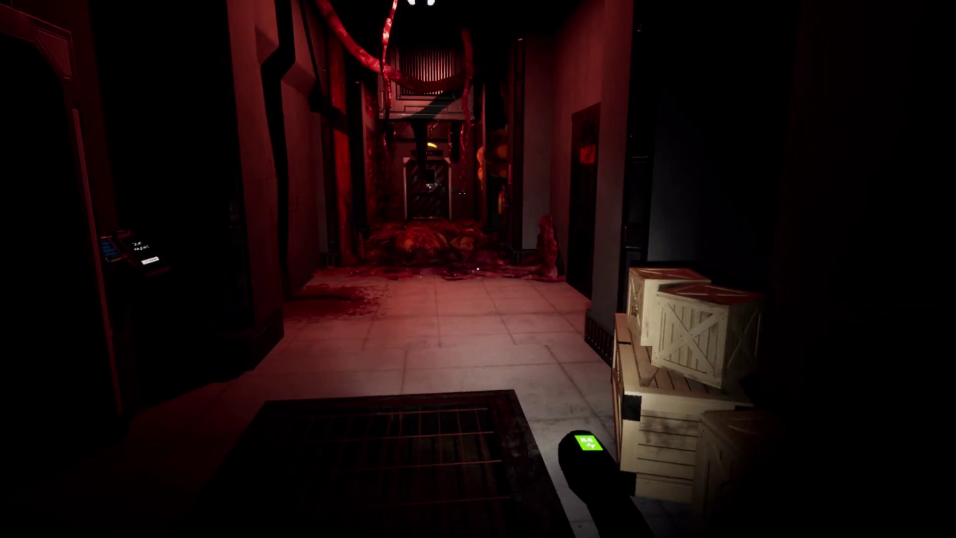
{"action": "key", "text": "w"}
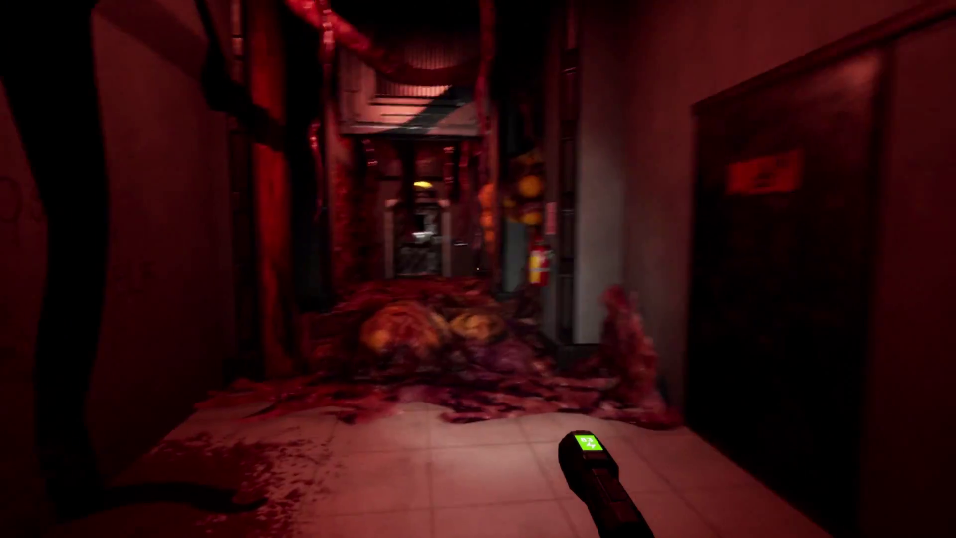
{"action": "key", "text": "w"}
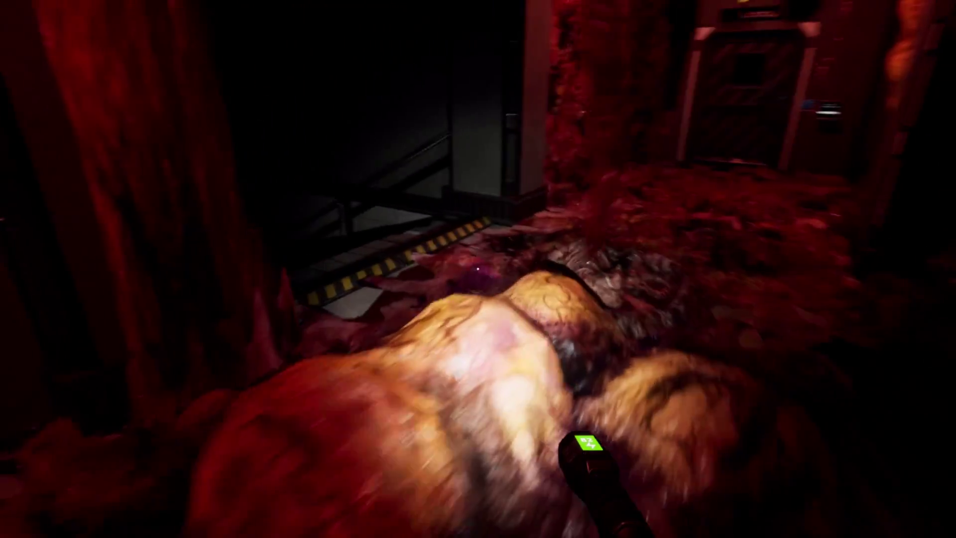
{"action": "key", "text": "w"}
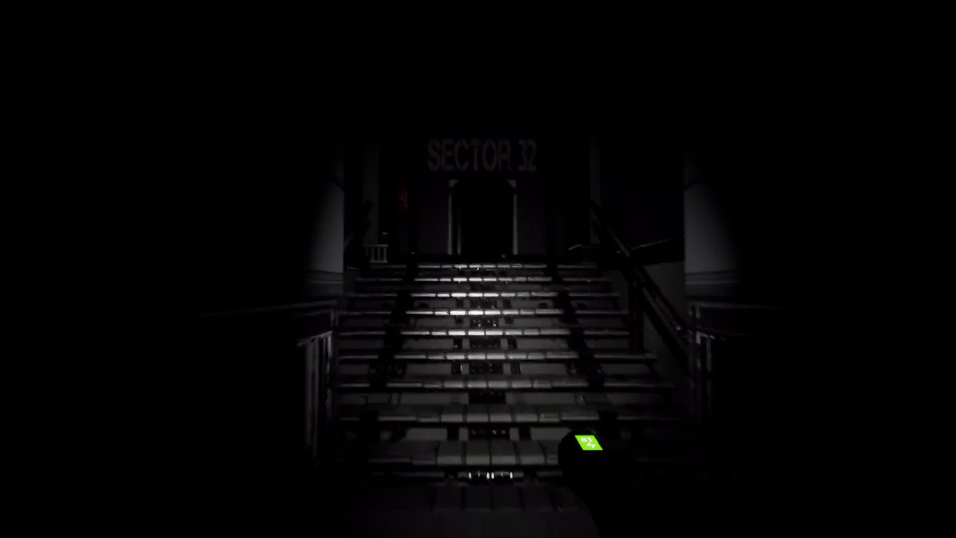
{"action": "key", "text": "w"}
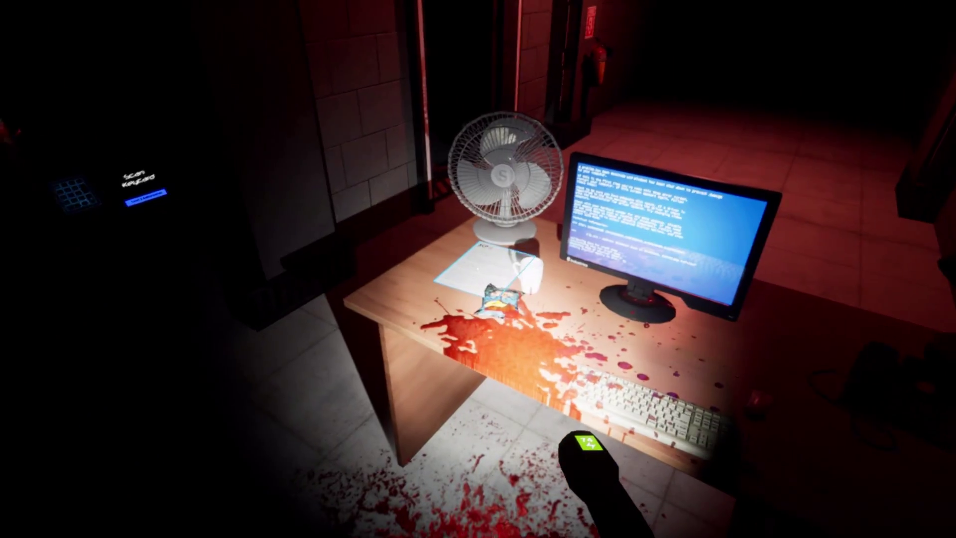
{"action": "key", "text": "e"}
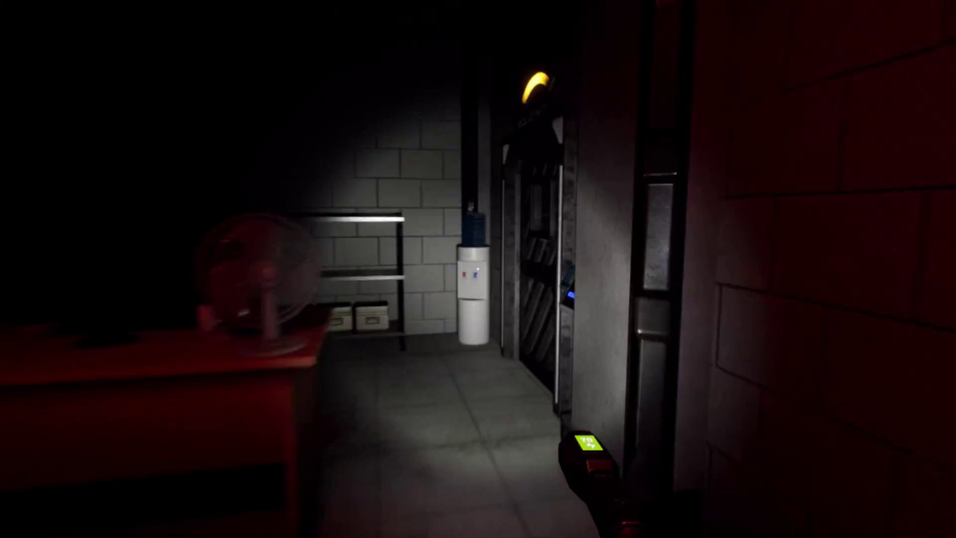
{"action": "key", "text": "w"}
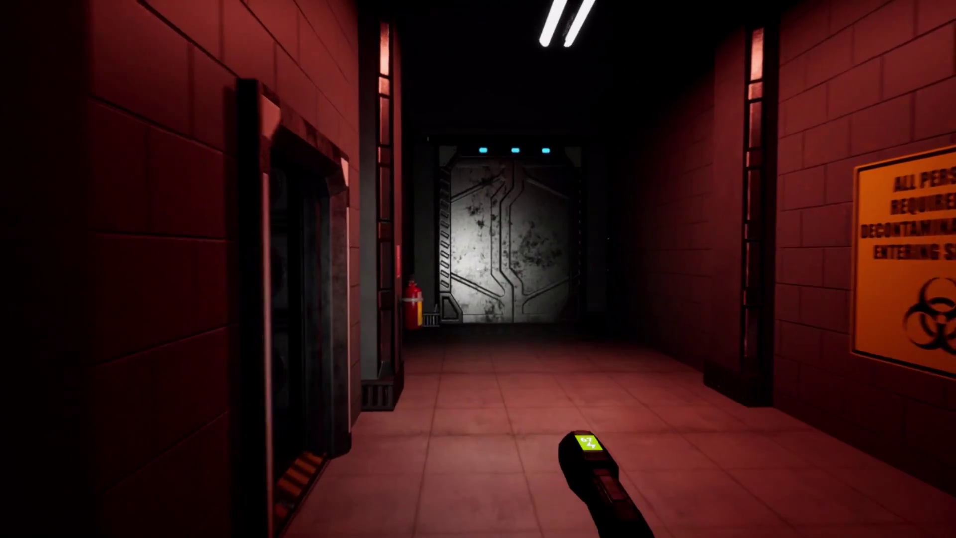
{"action": "key", "text": "w"}
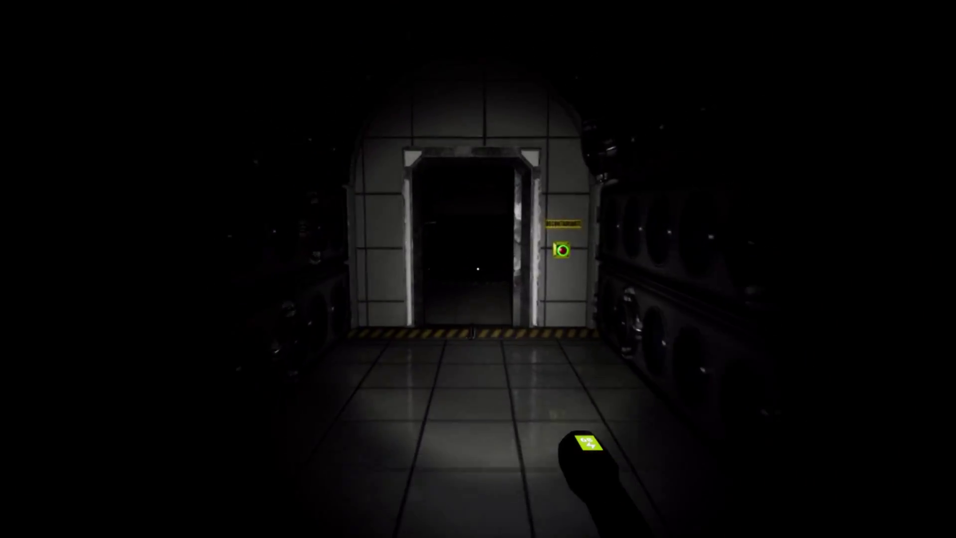
{"action": "key", "text": "w"}
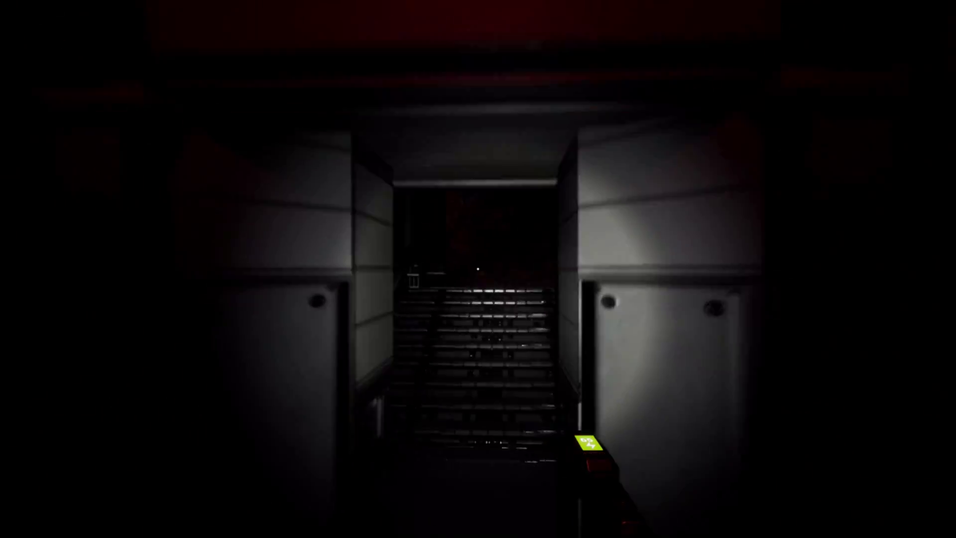
{"action": "key", "text": "w"}
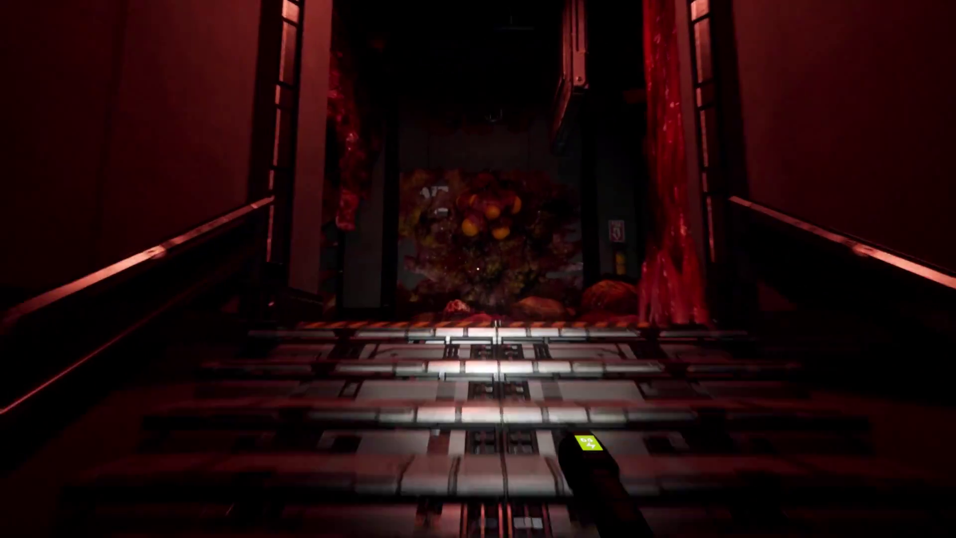
{"action": "key", "text": "w"}
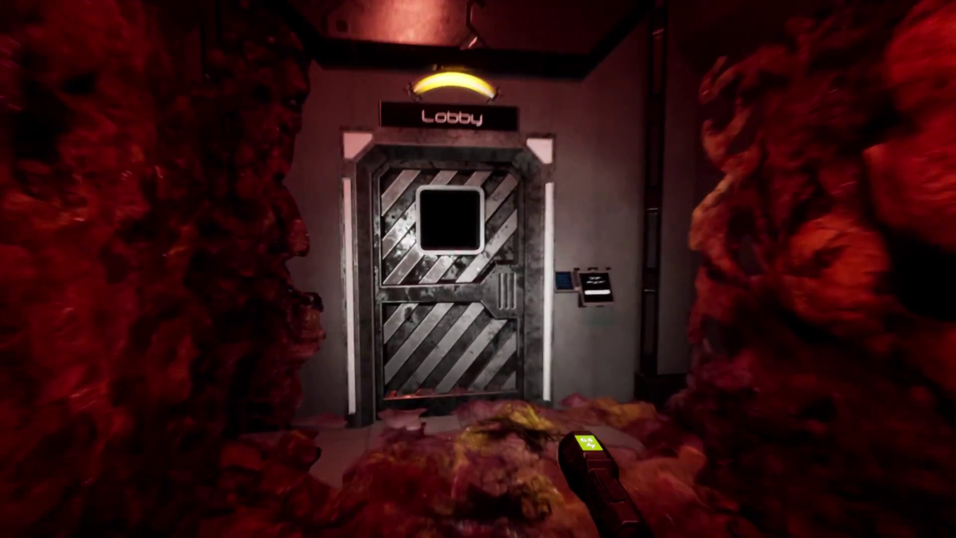